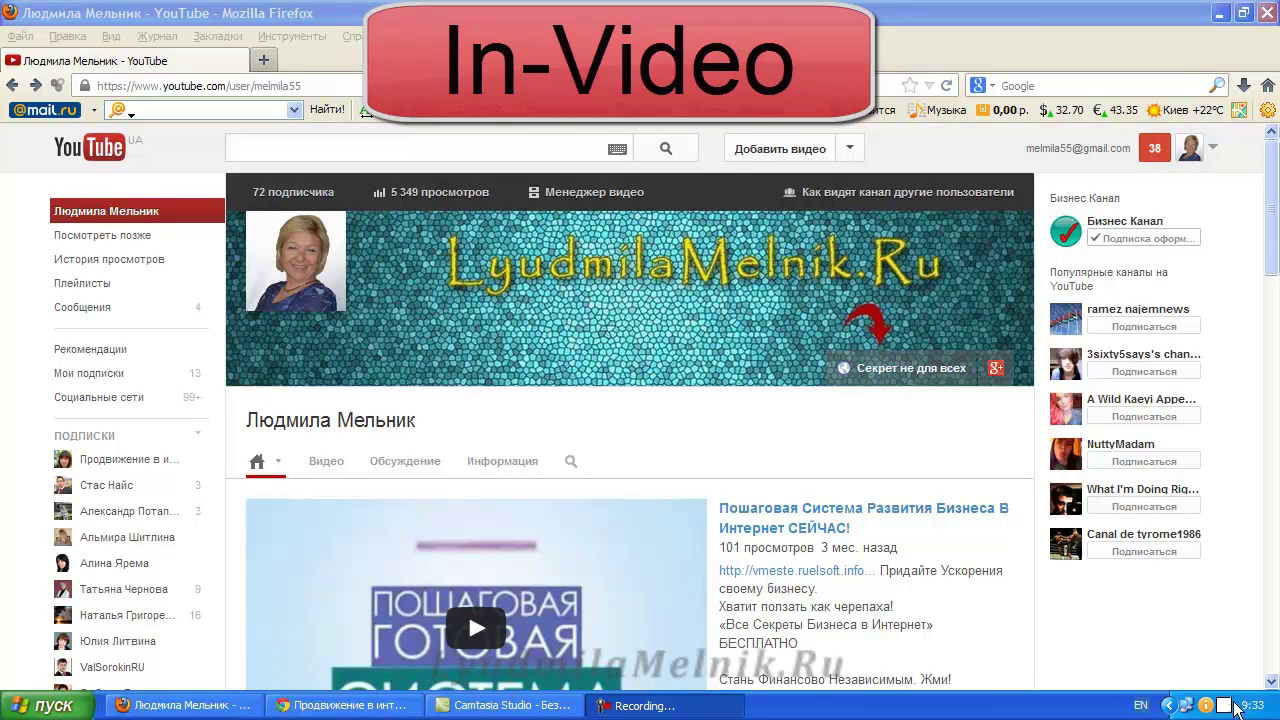
Step: Open the channel's settings for In-Video advertising (Размещение рекламы In-Video) and start promoting the channel in all its videos
mouse_move(1022, 414)
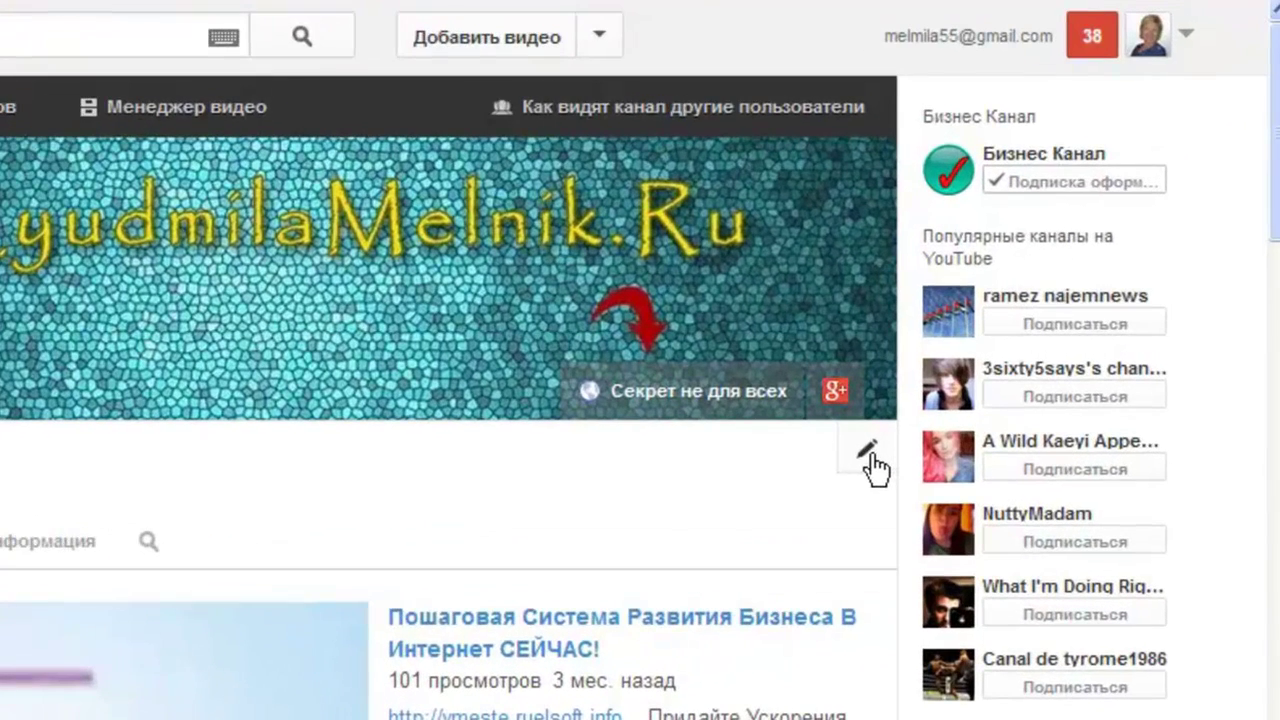
click(888, 460)
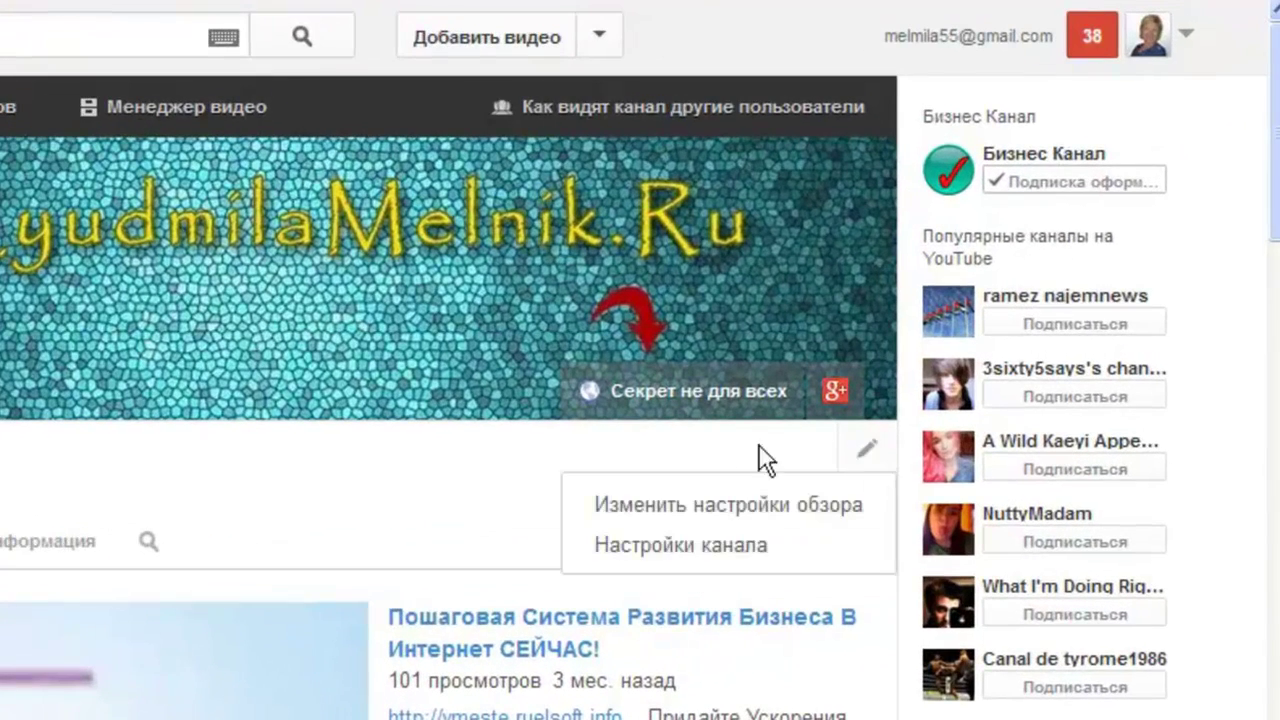
click(731, 547)
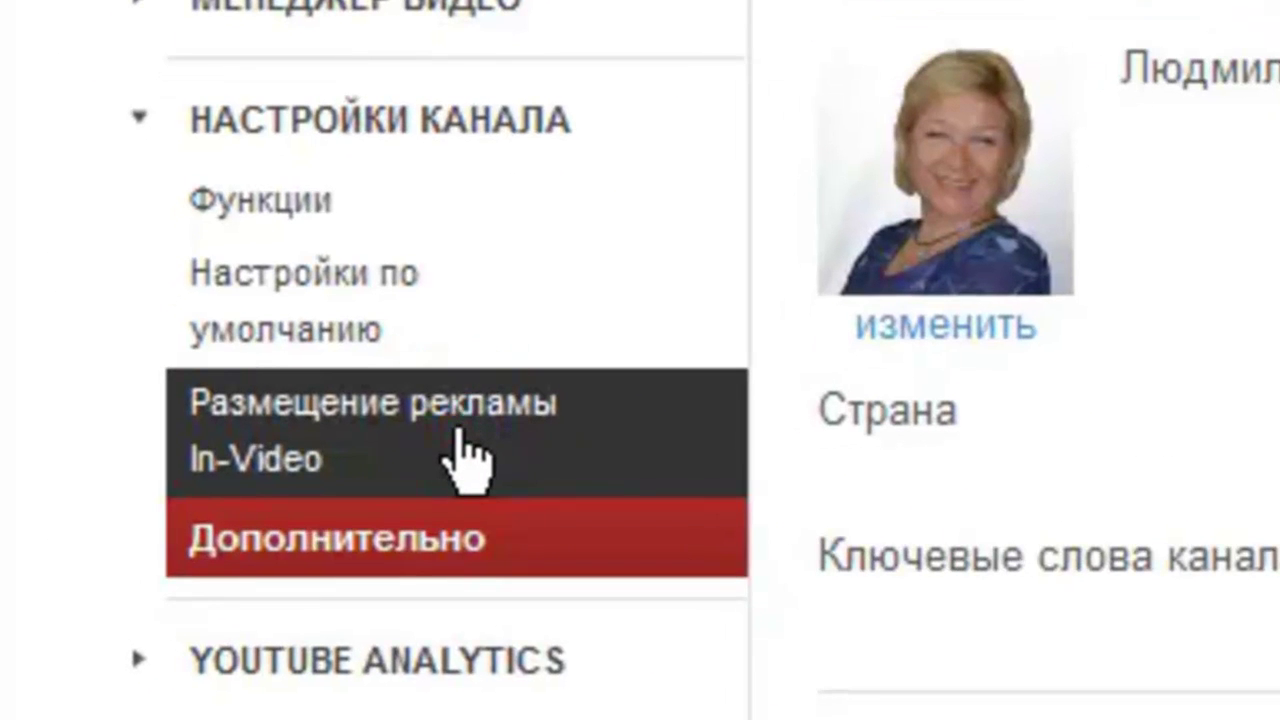
click(458, 430)
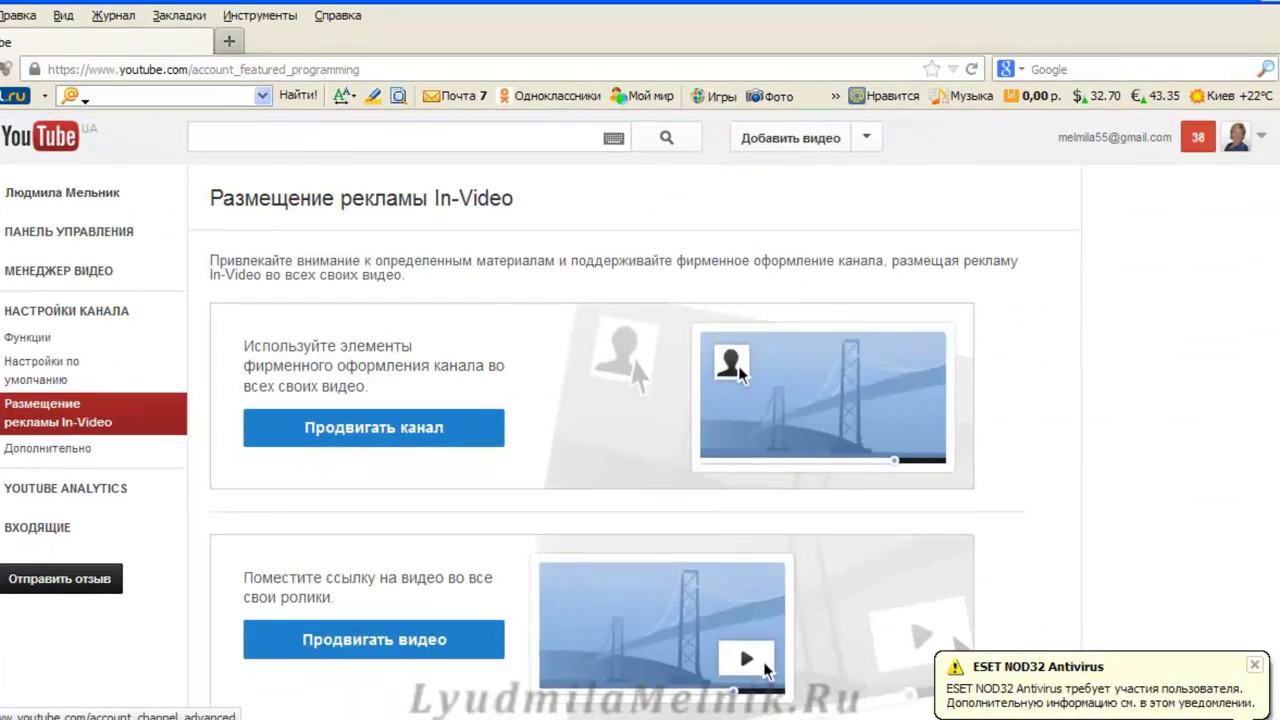
scroll(640, 414, down, 2)
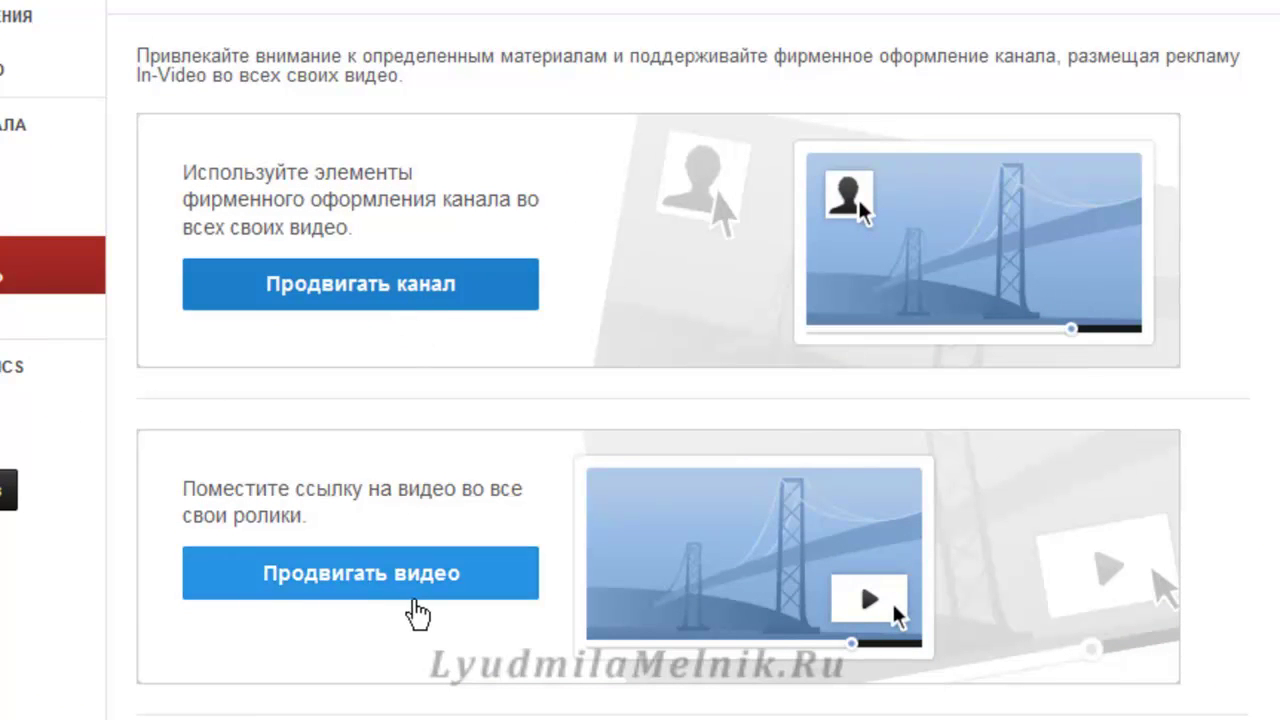
click(434, 293)
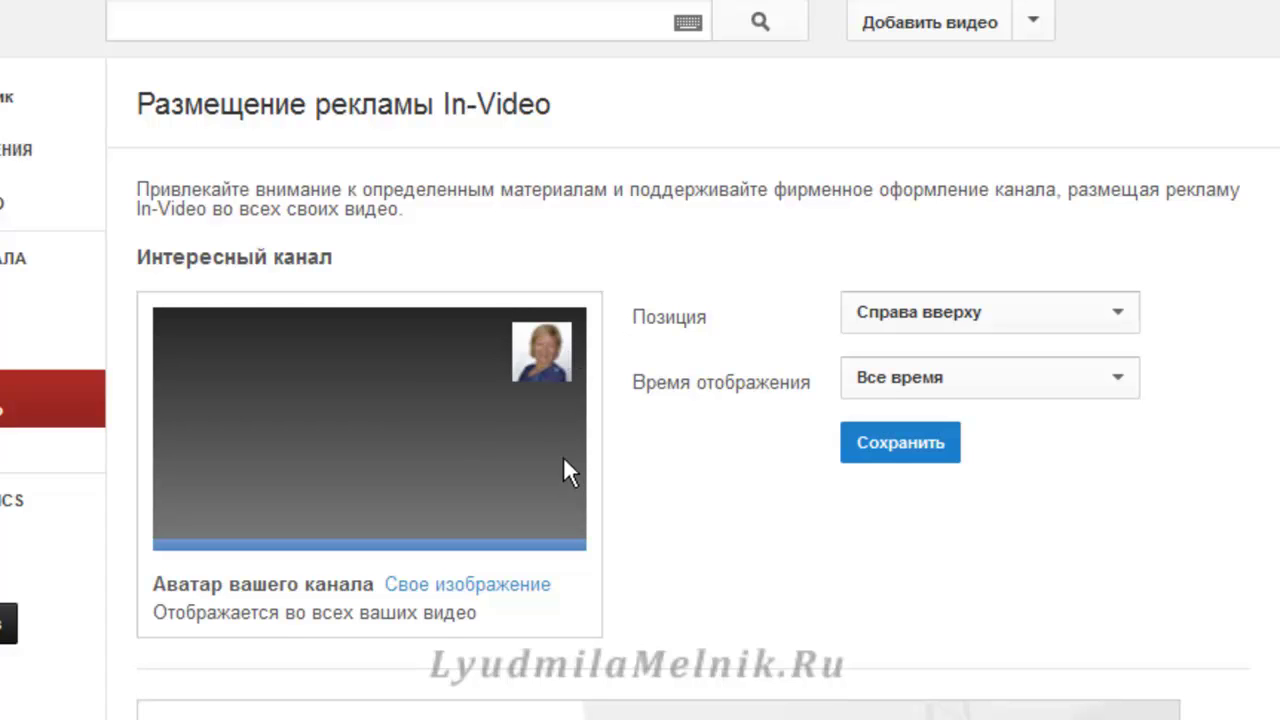
click(496, 586)
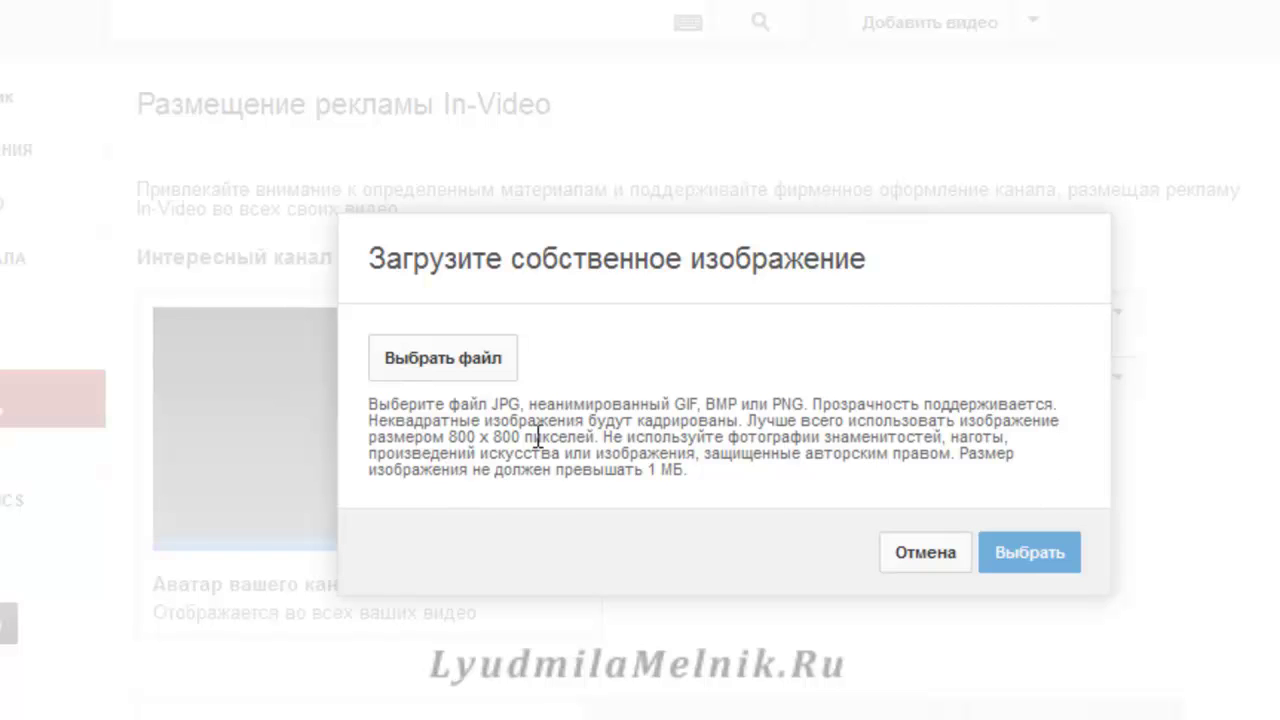
click(475, 366)
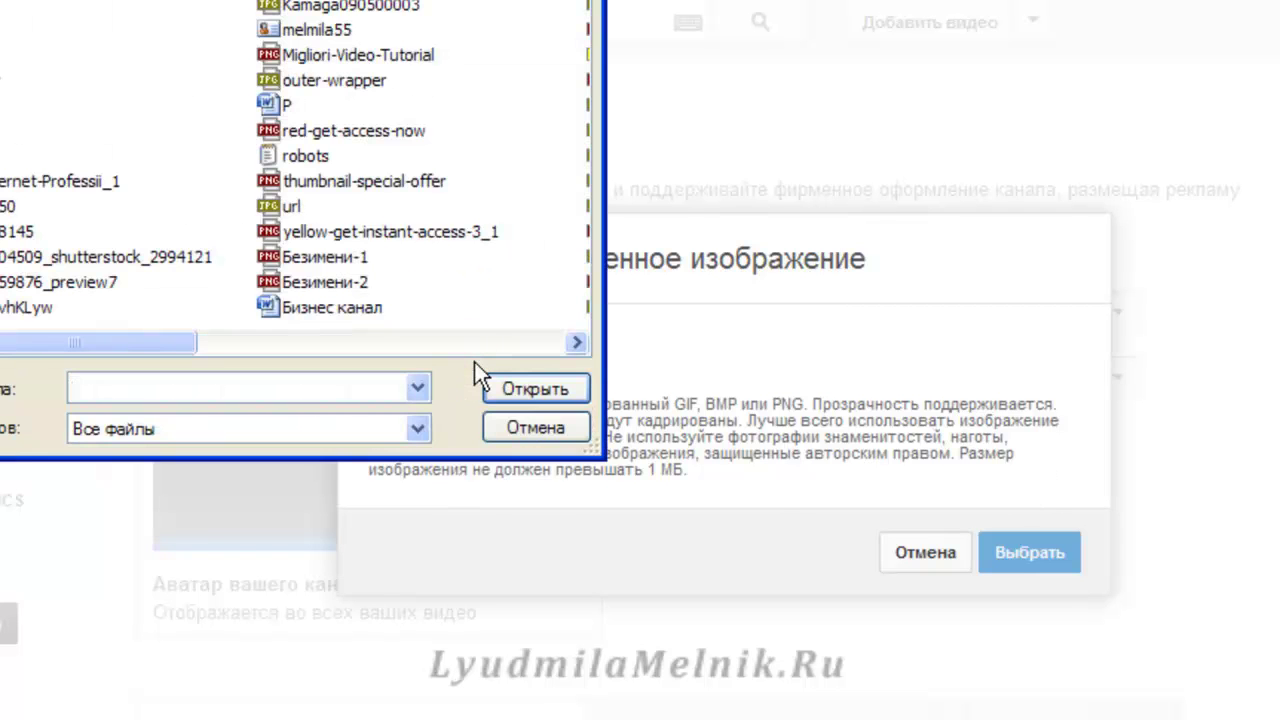
click(503, 424)
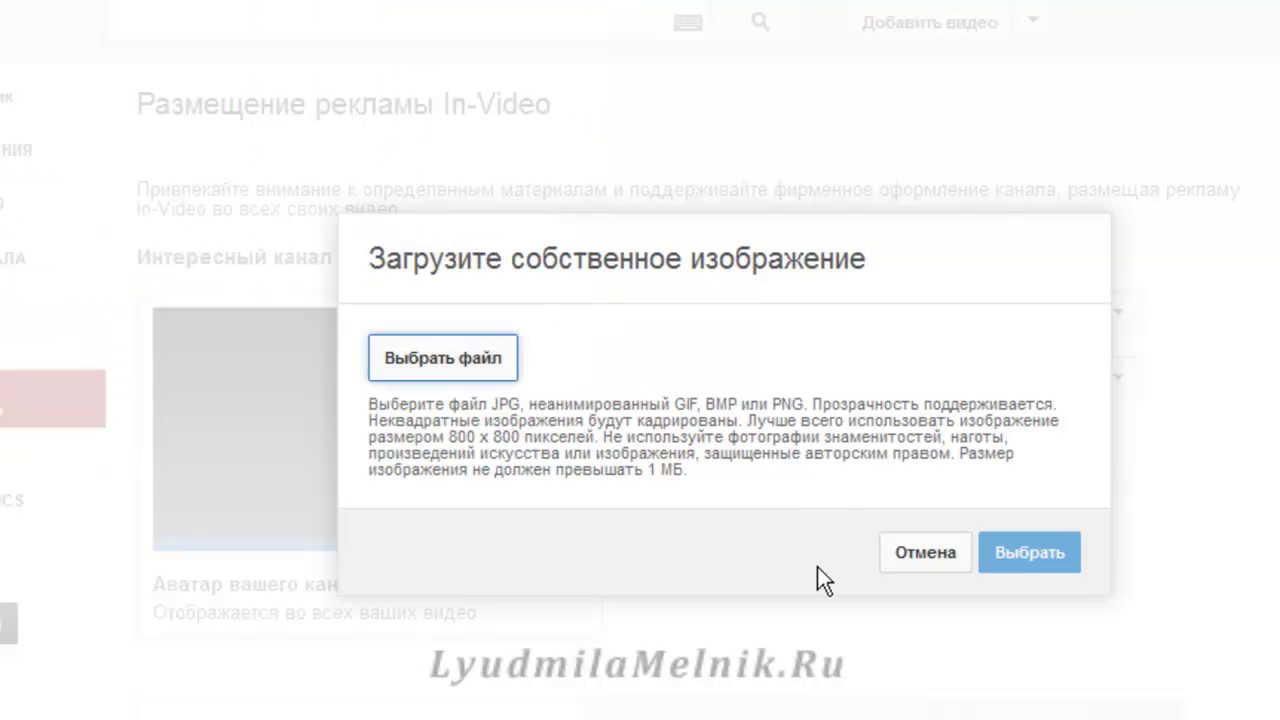
click(907, 557)
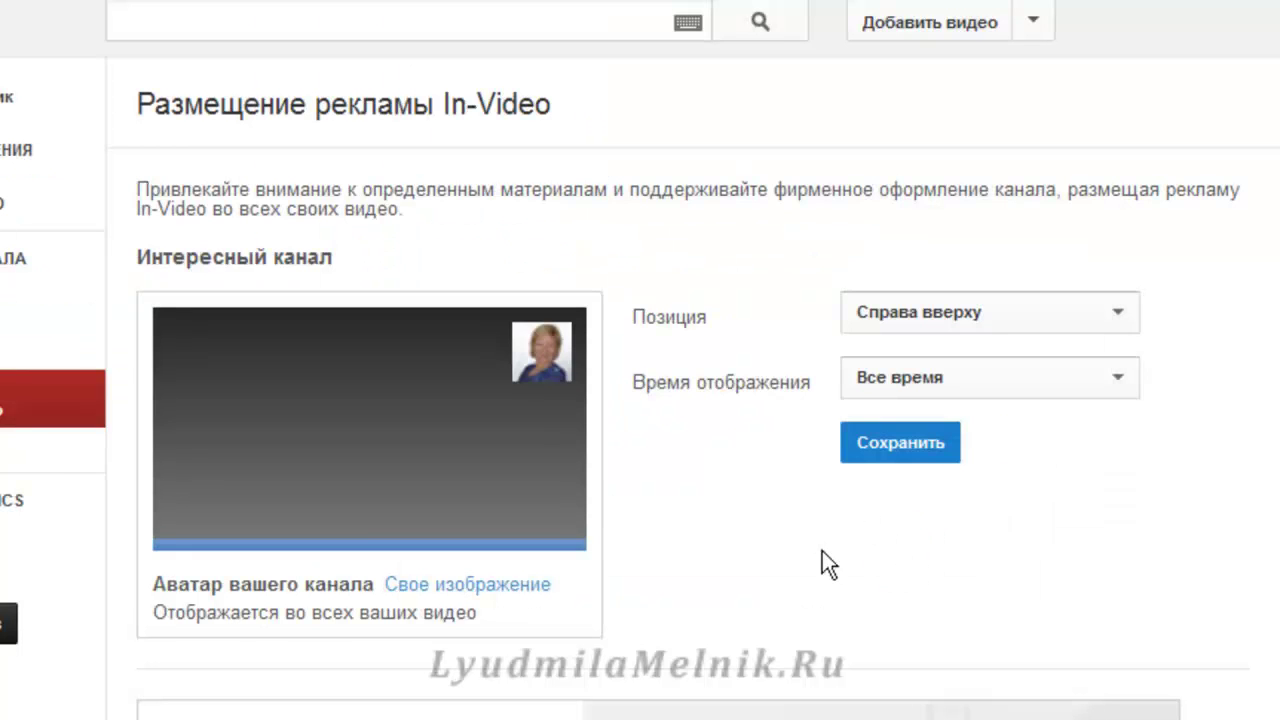
Step: Set the featured channel avatar's position to "Справа внизу" and its display time to "В заданный момент"
key(Tab)
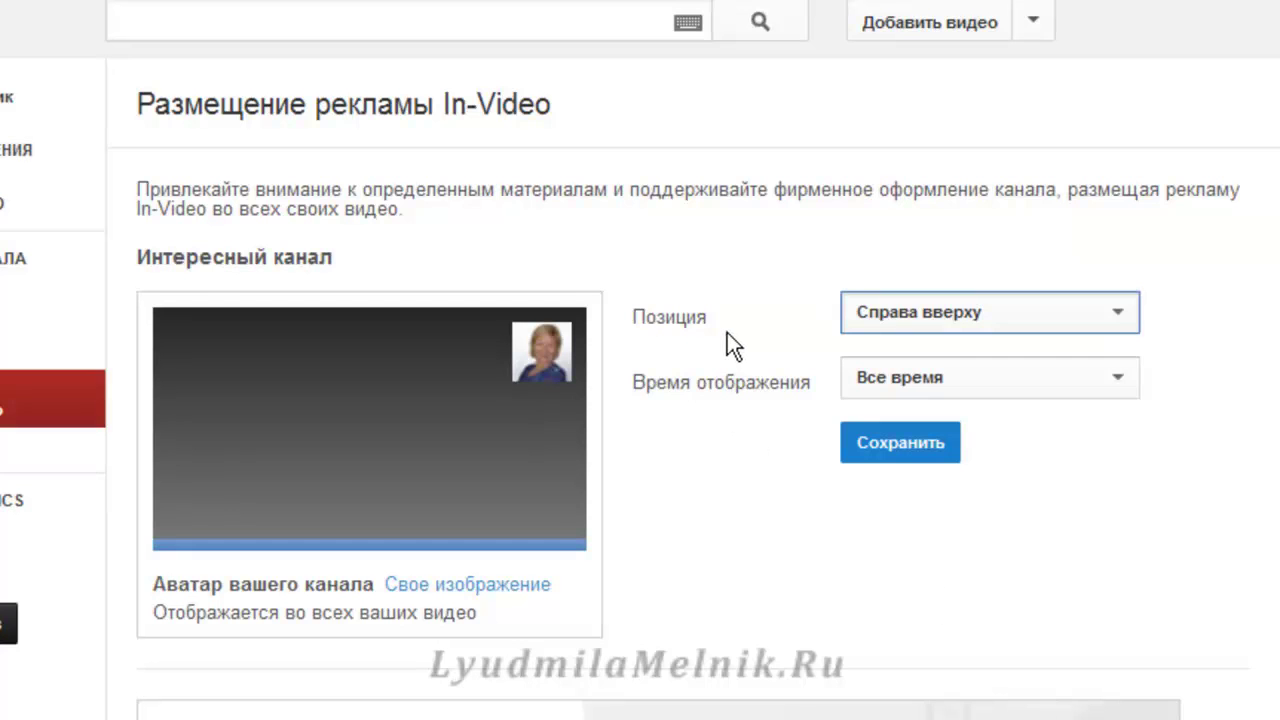
click(1123, 311)
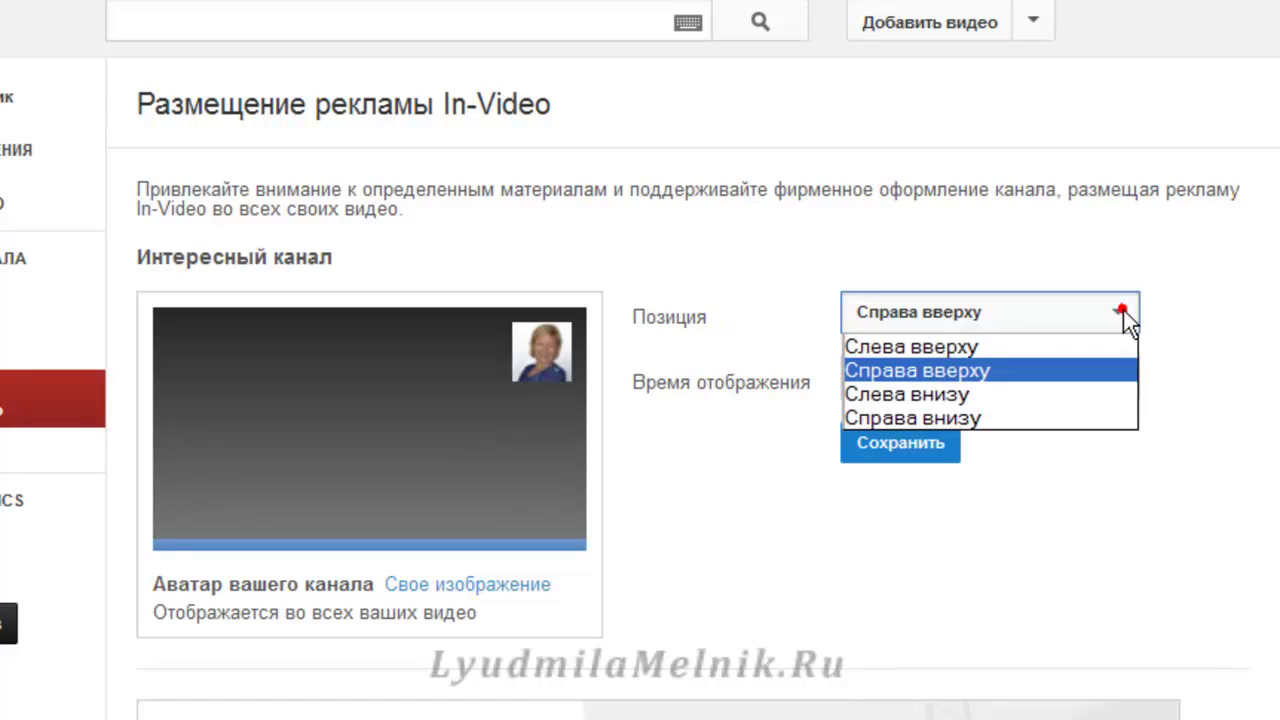
click(991, 419)
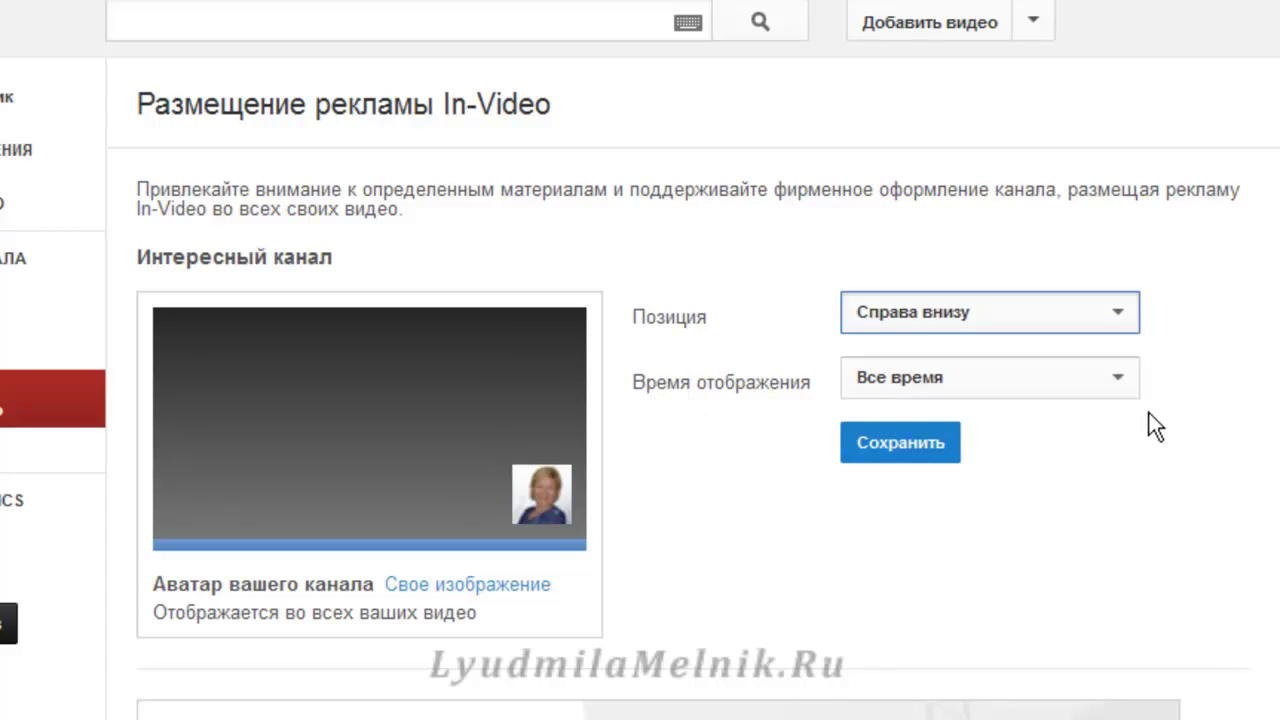
click(1120, 376)
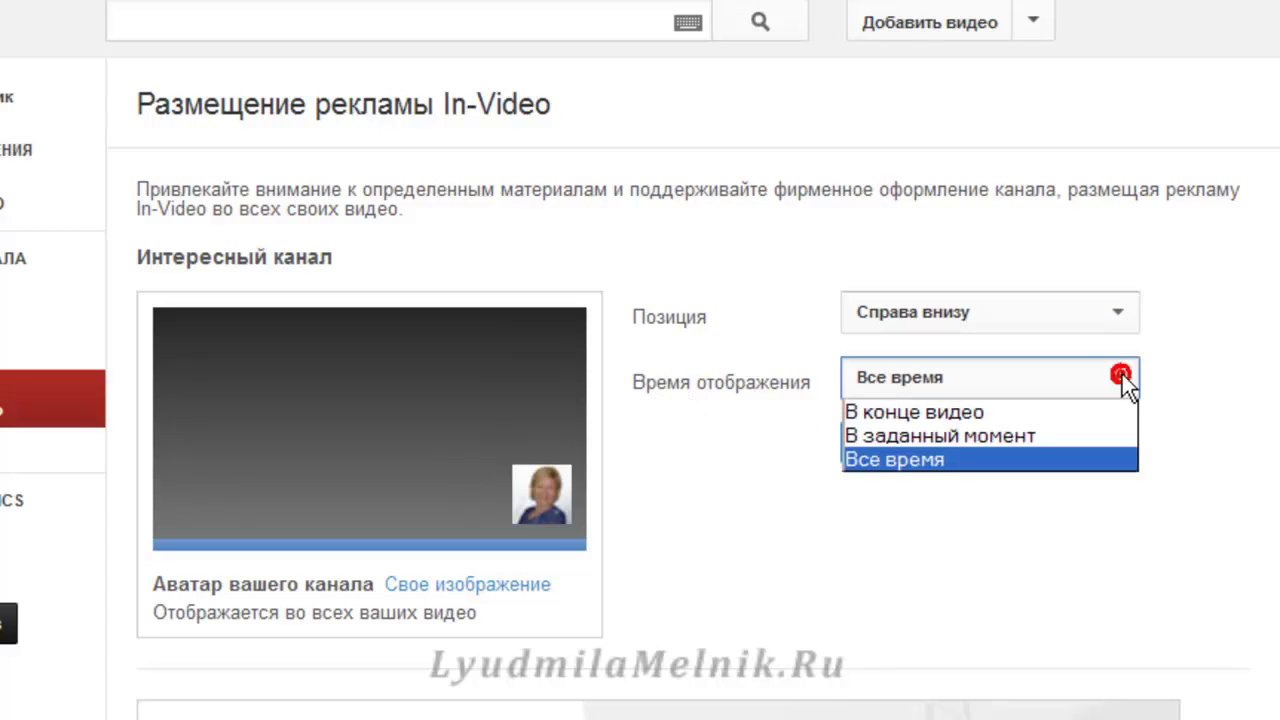
click(1068, 440)
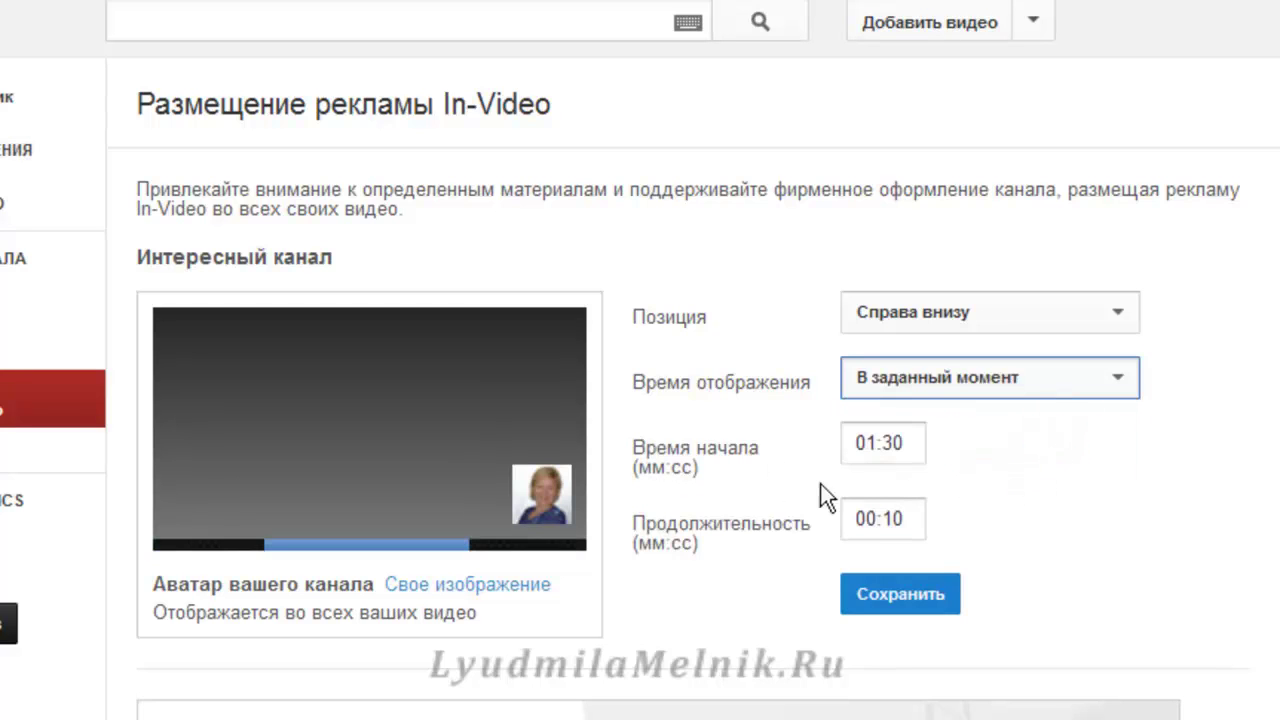
Step: Give the channel avatar a start time of 00:30 and a duration of 00:15, and save the channel promotion
drag(910, 442, 843, 437)
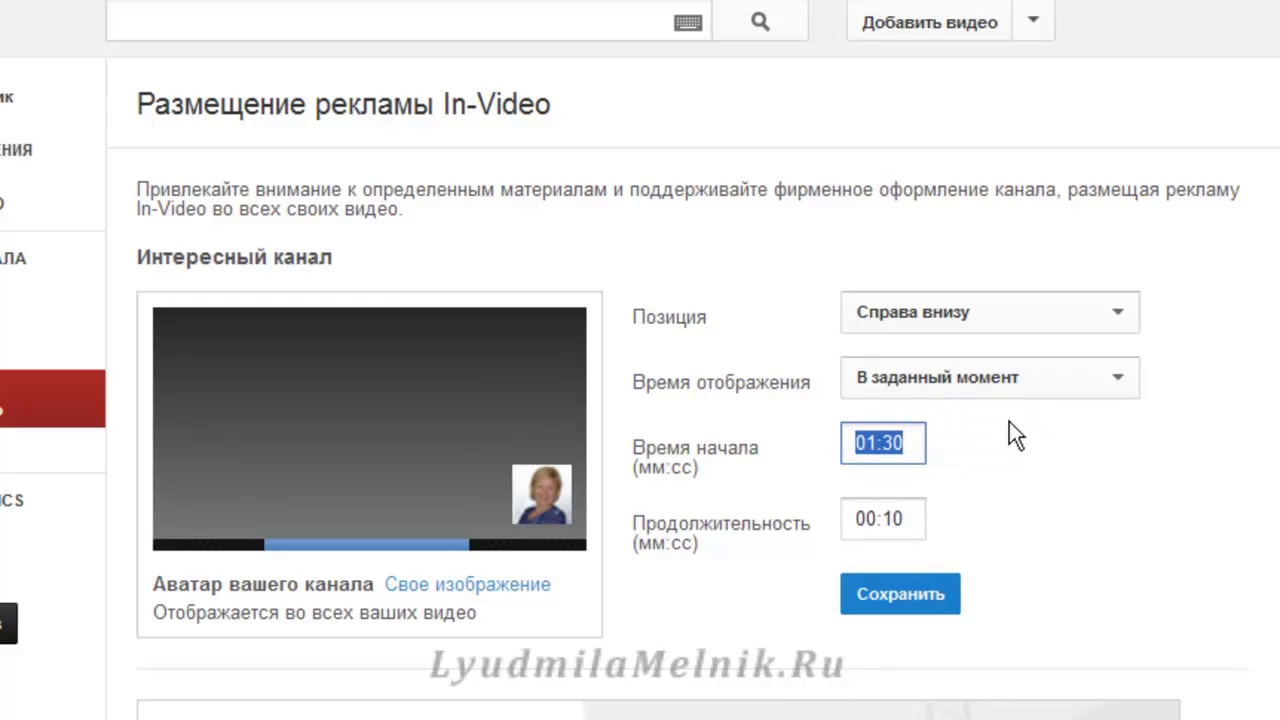
text(00:30)
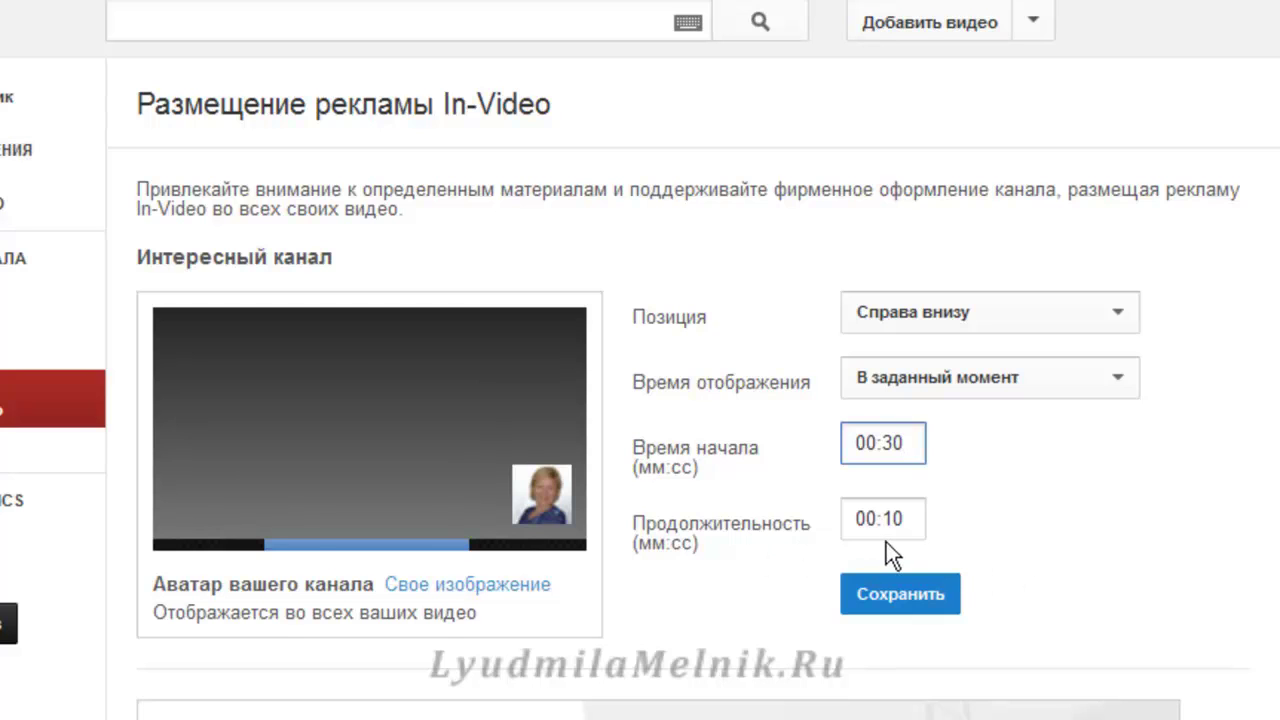
click(909, 520)
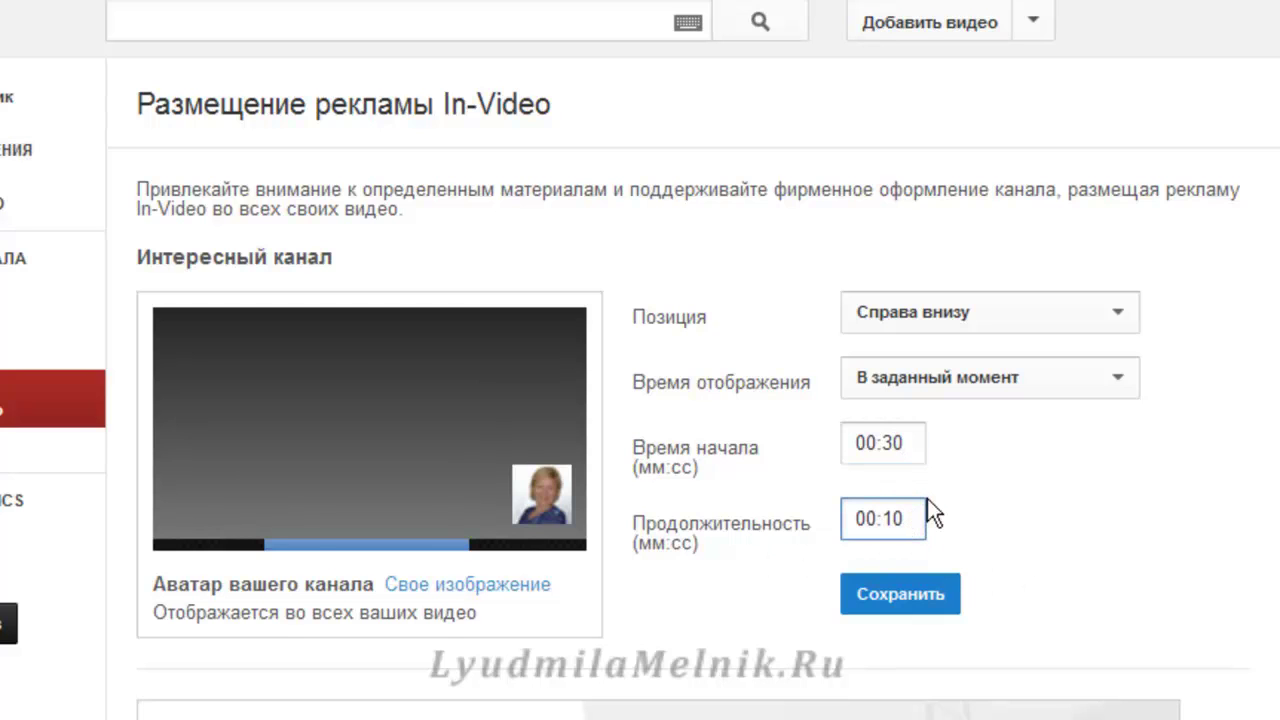
key(BackSpace)
text(5)
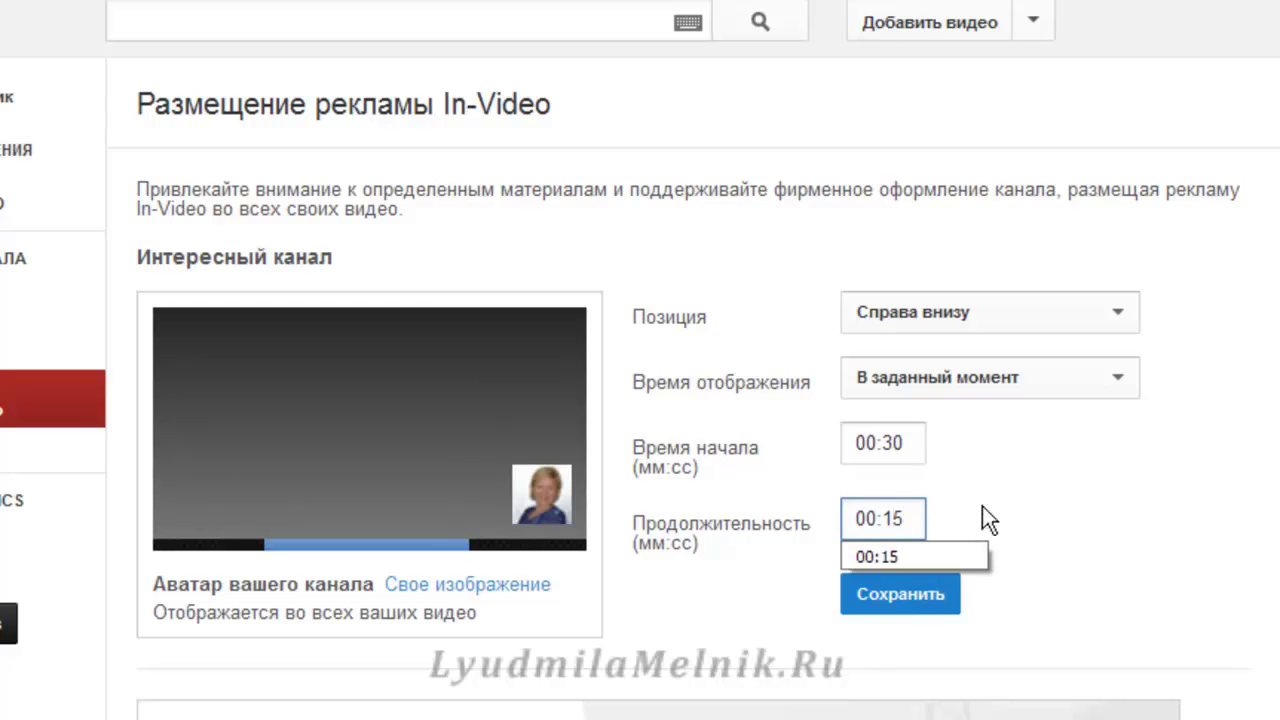
click(938, 551)
click(880, 600)
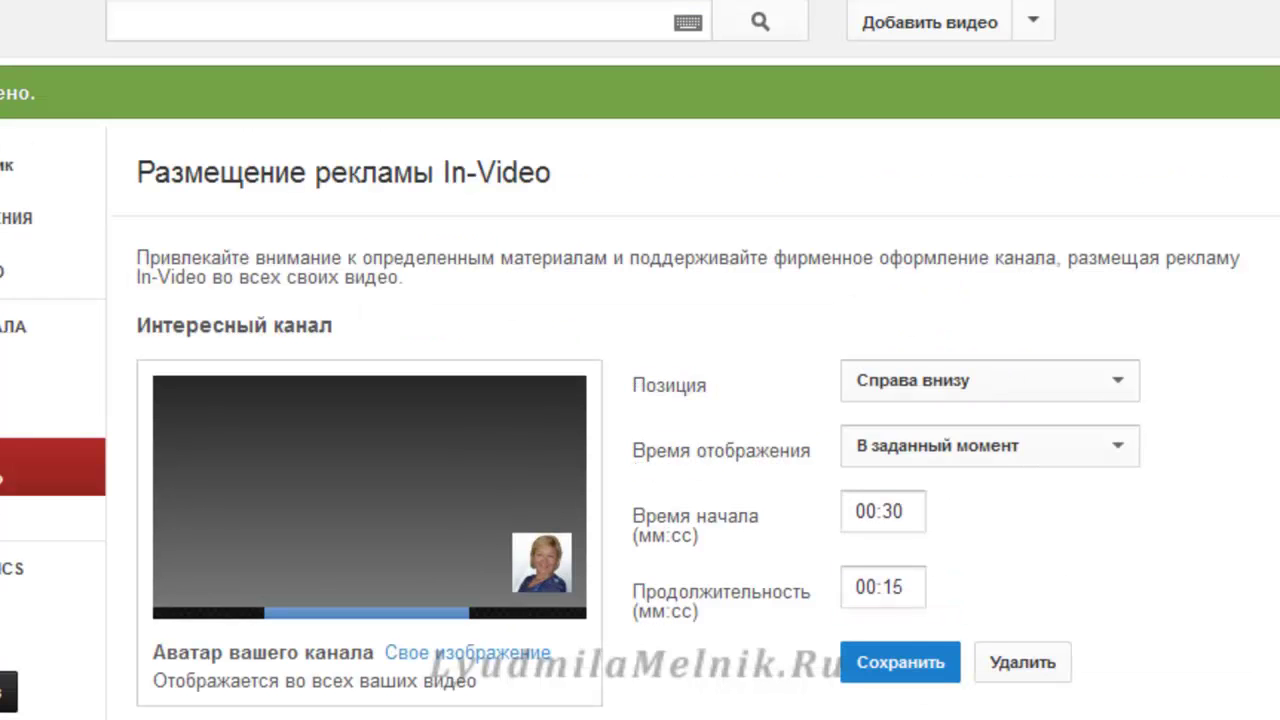
Step: Start promoting a specific video across all videos, choosing the upload "Фотостатус в контакте"
scroll(640, 400, down, 3)
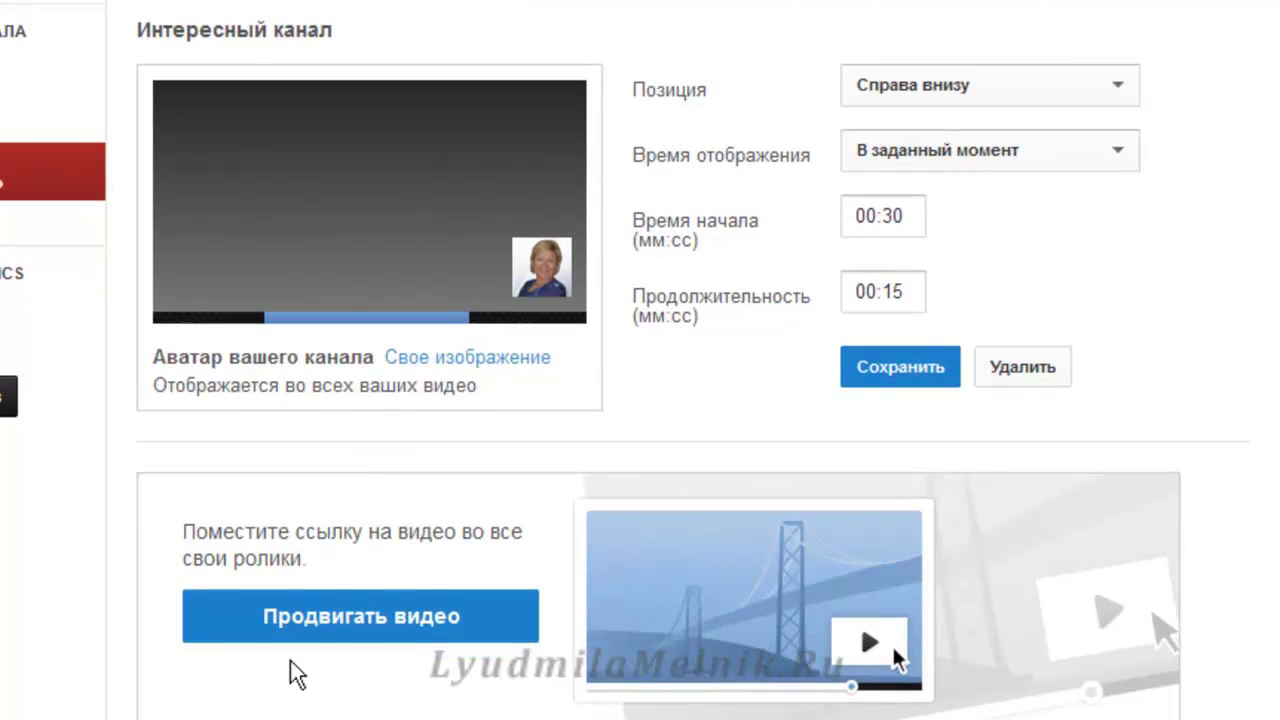
click(399, 620)
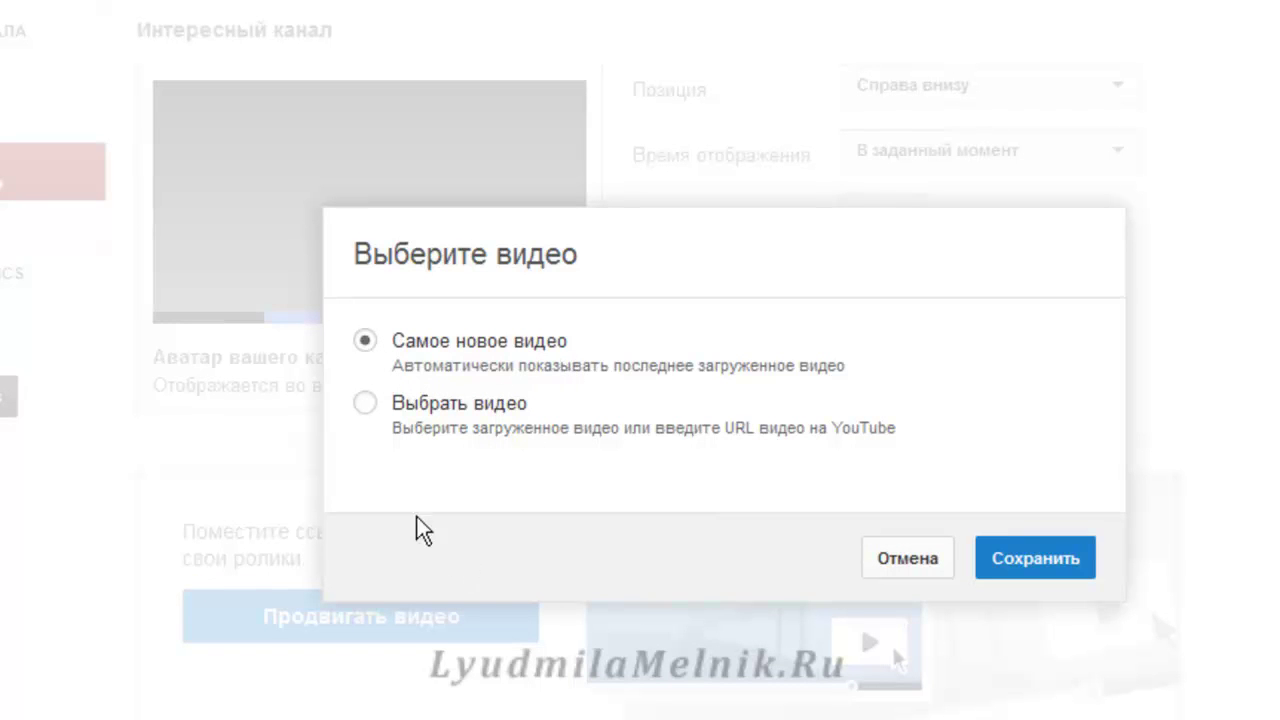
click(365, 403)
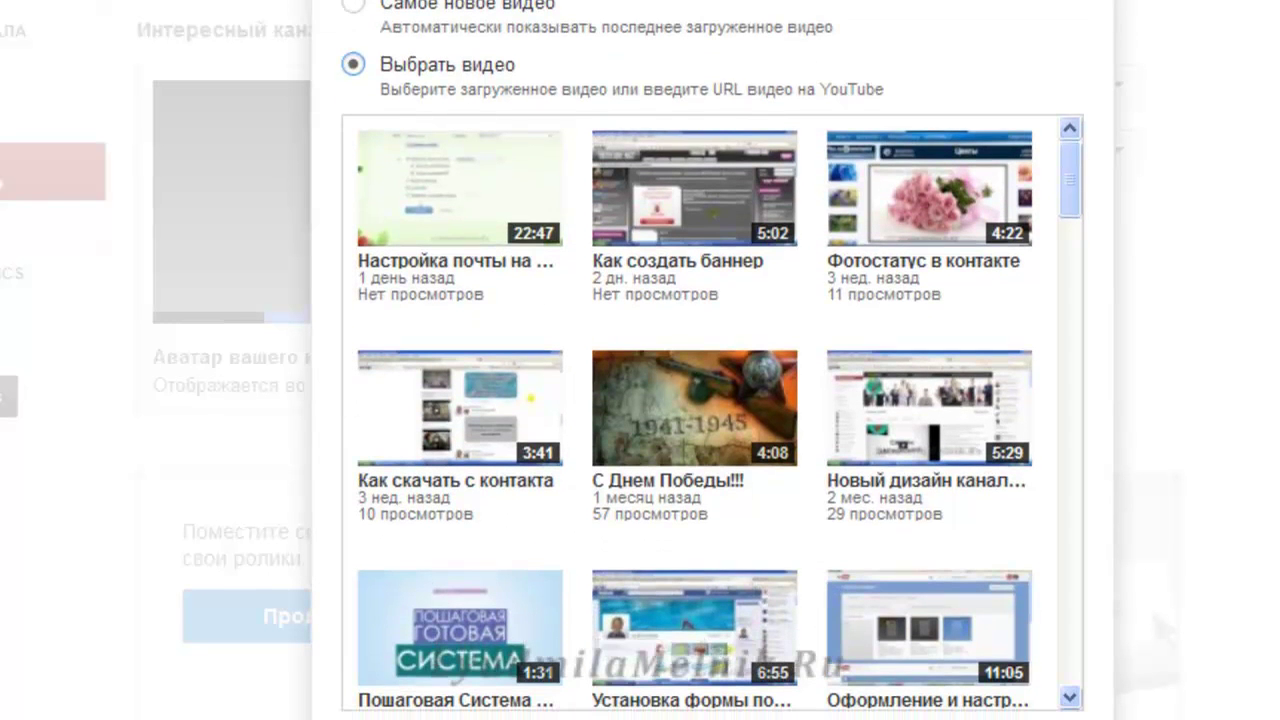
click(930, 200)
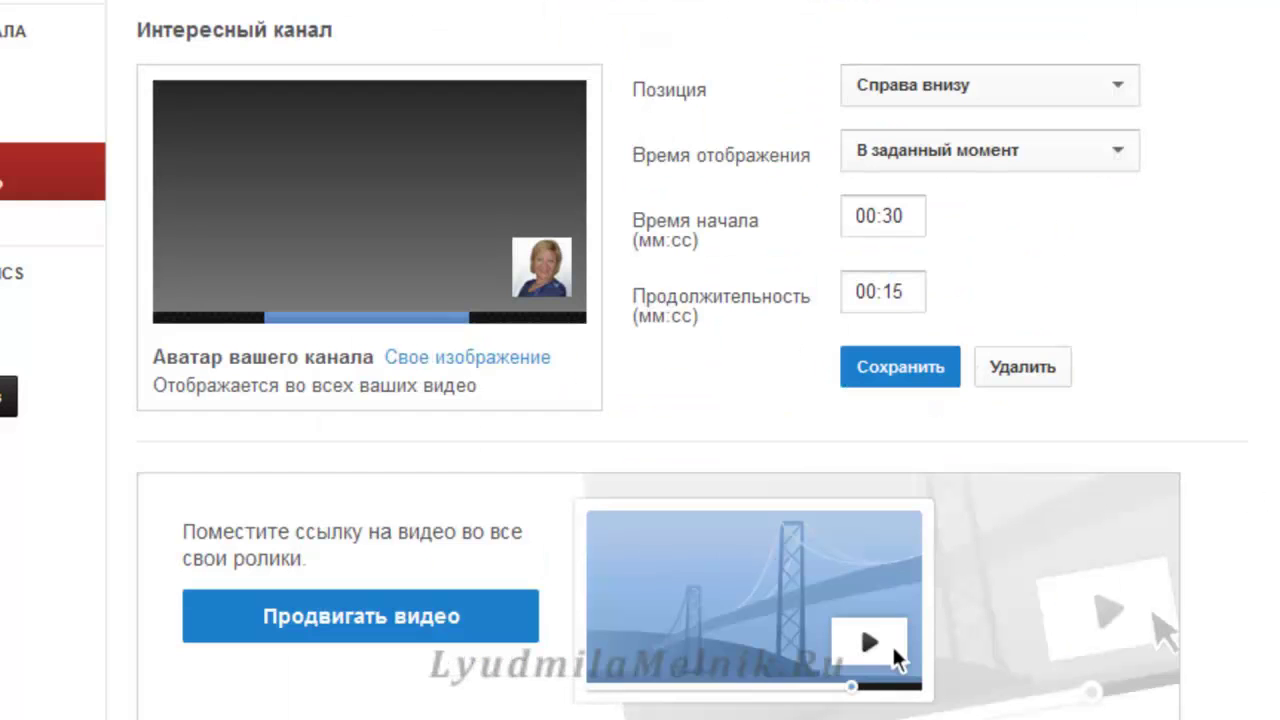
Step: Set the featured video's position to "Справа вверху" and its display time to "В конце видео"
scroll(640, 360, down, 5)
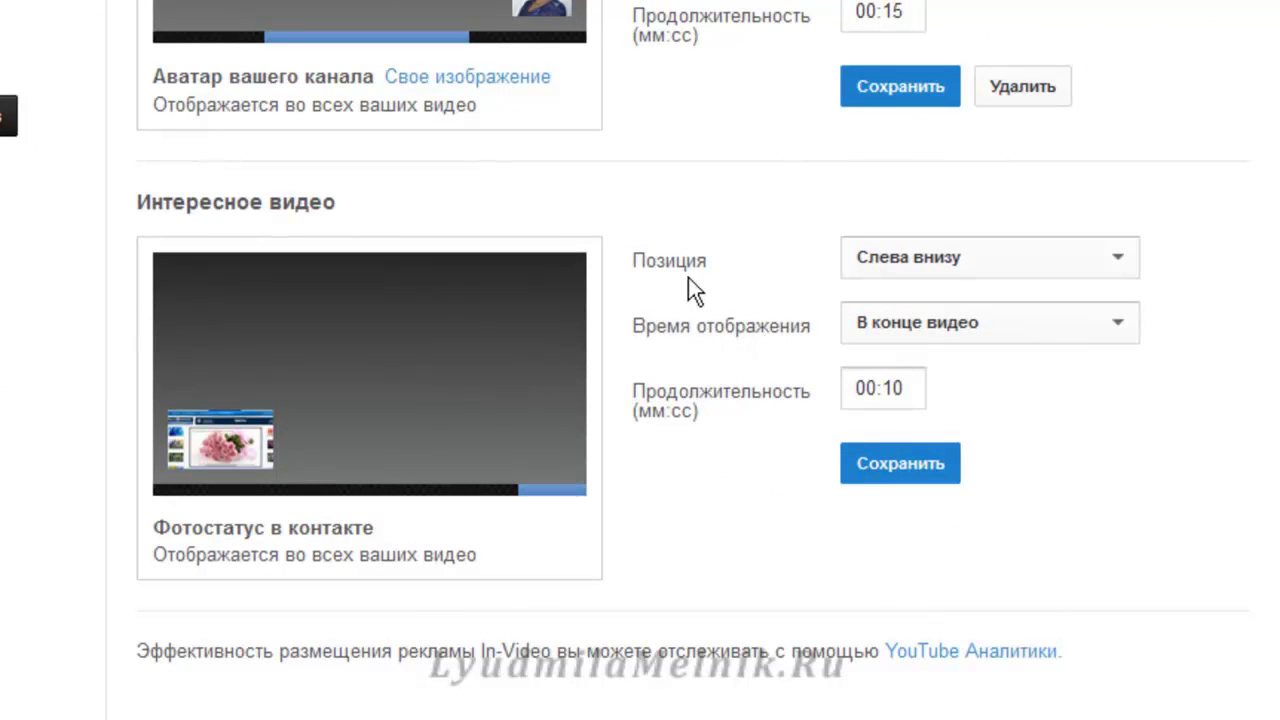
click(1117, 258)
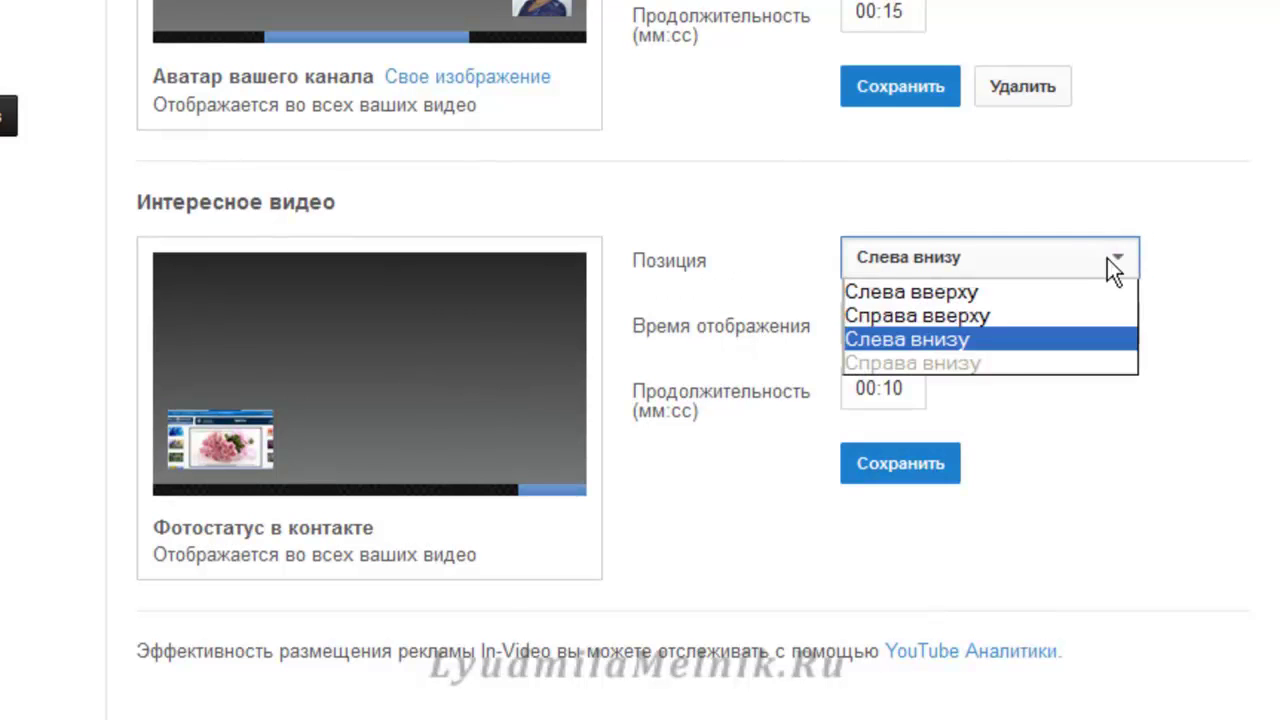
click(988, 314)
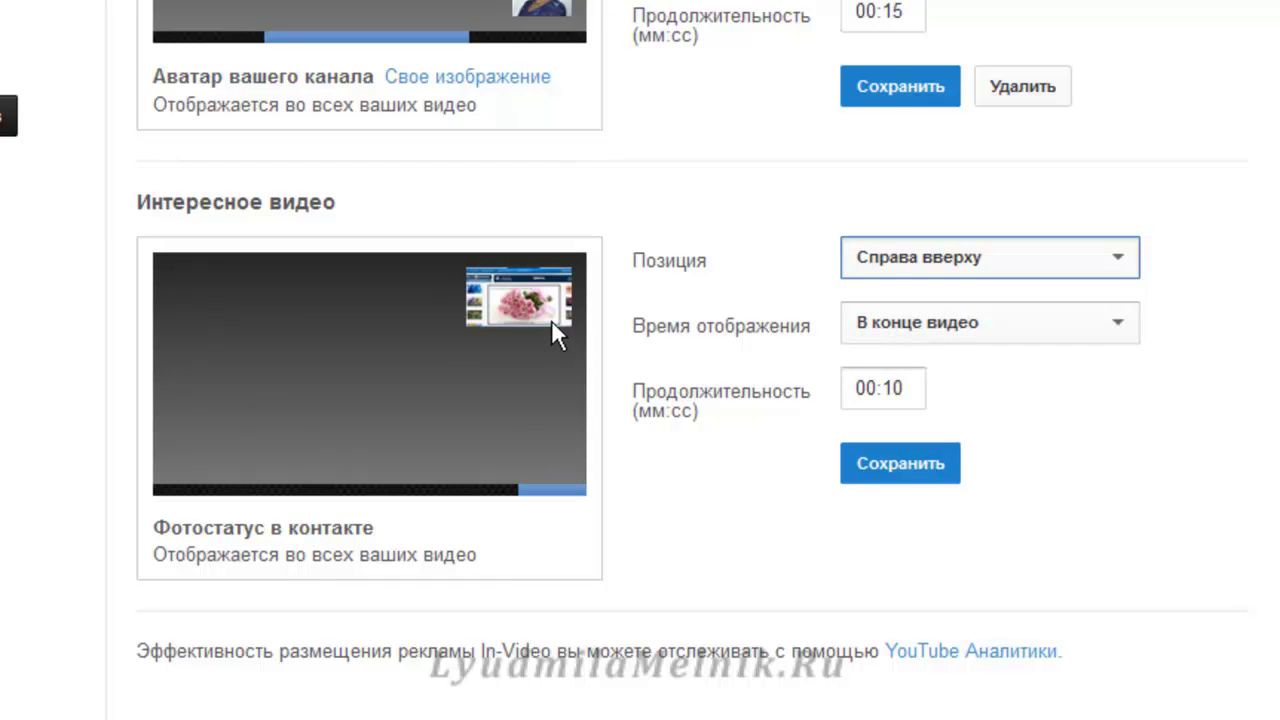
click(1118, 326)
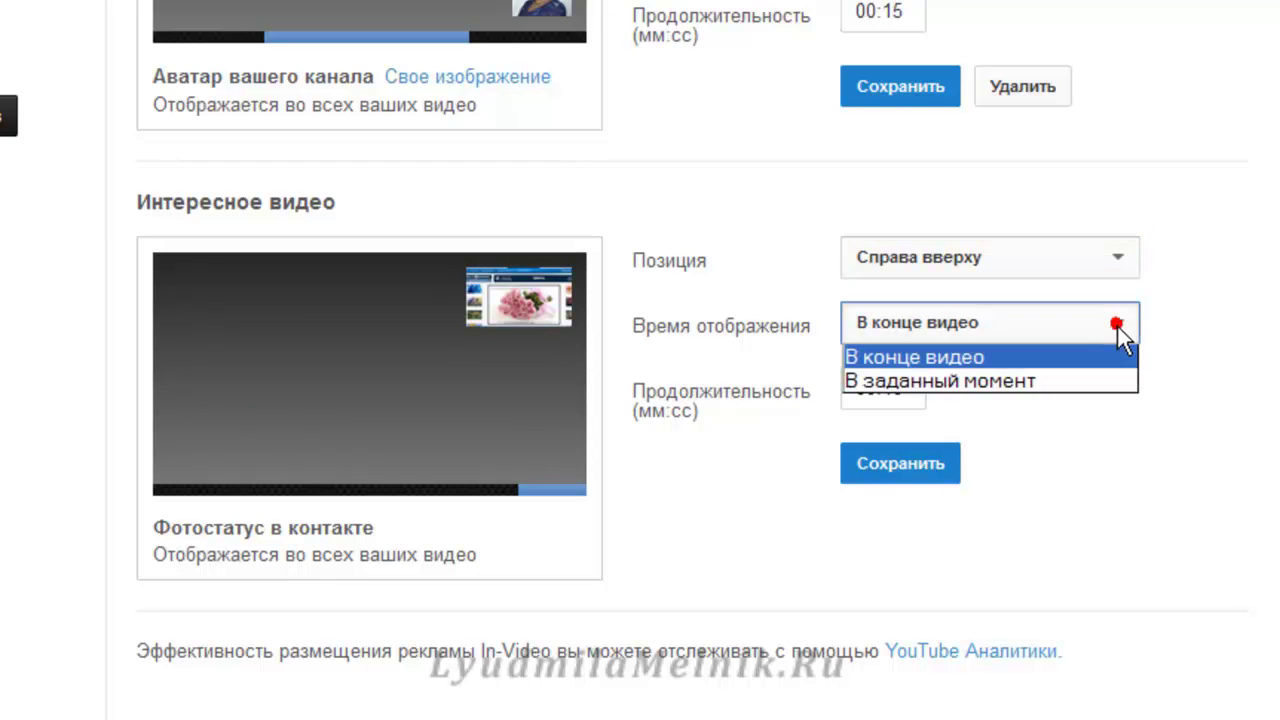
click(1042, 358)
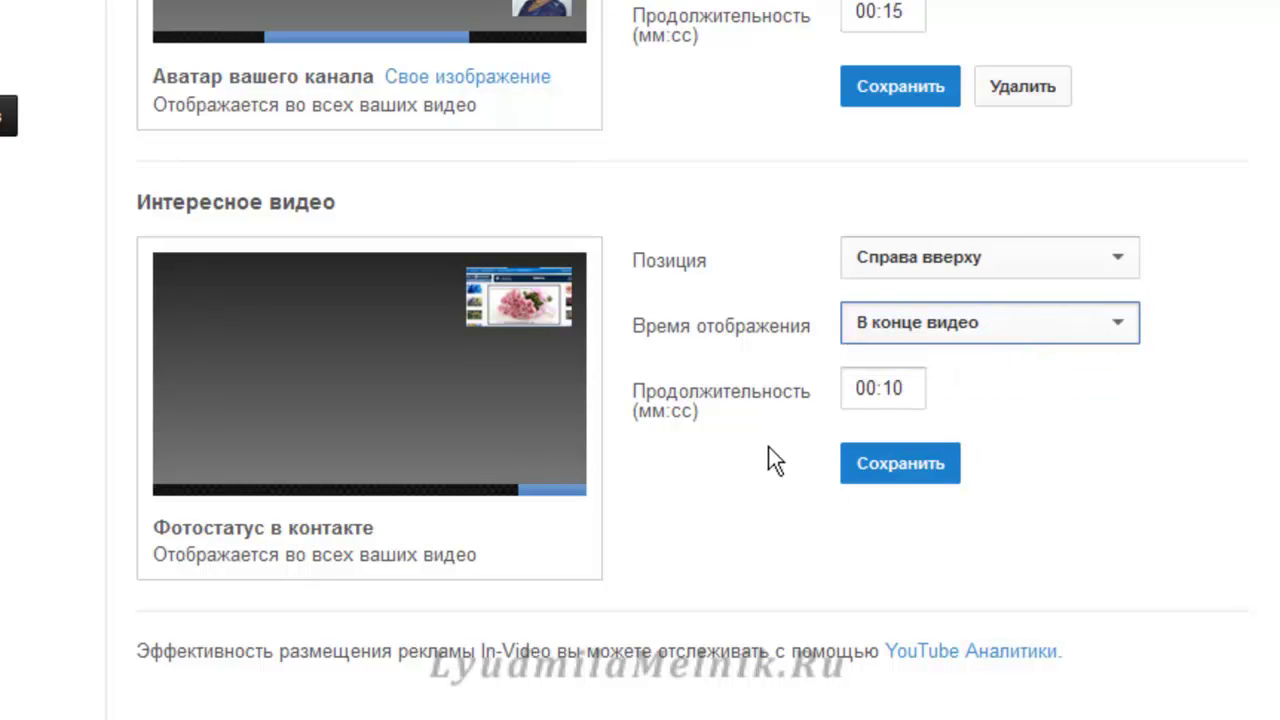
Step: Set the featured video's duration to 00:15 and save the video promotion
drag(908, 391, 893, 395)
text(5)
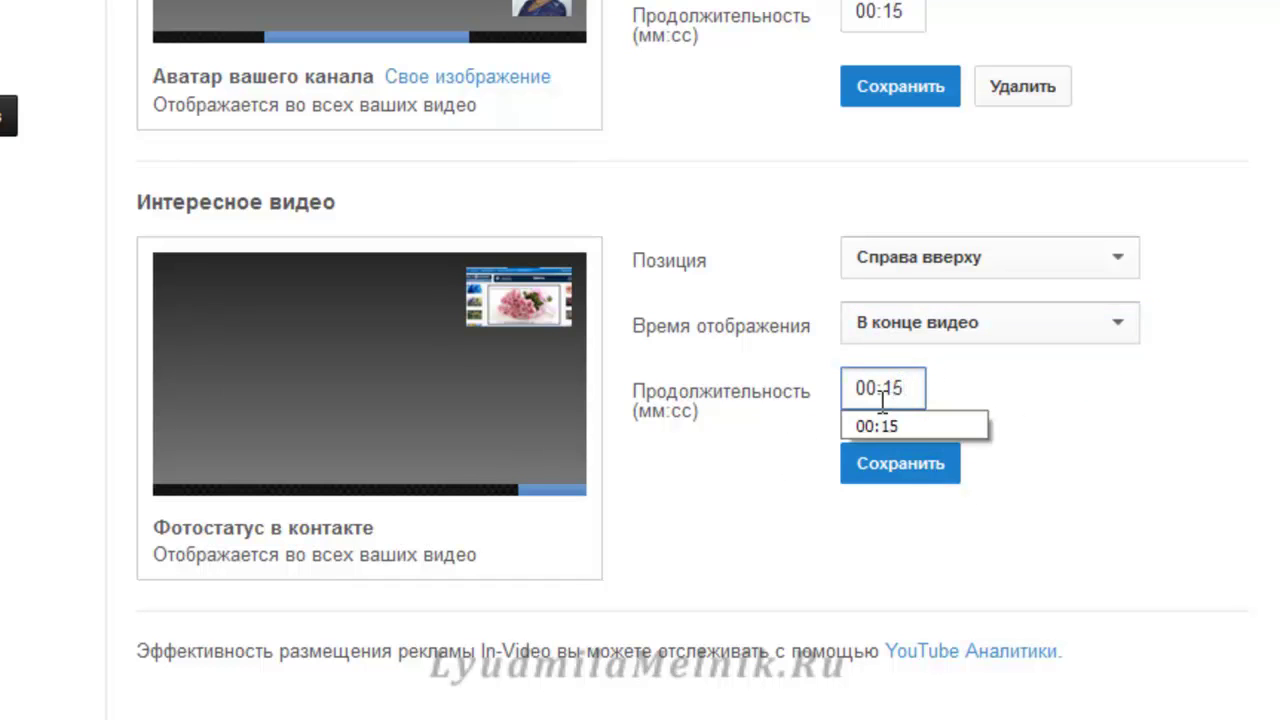
click(904, 425)
click(895, 466)
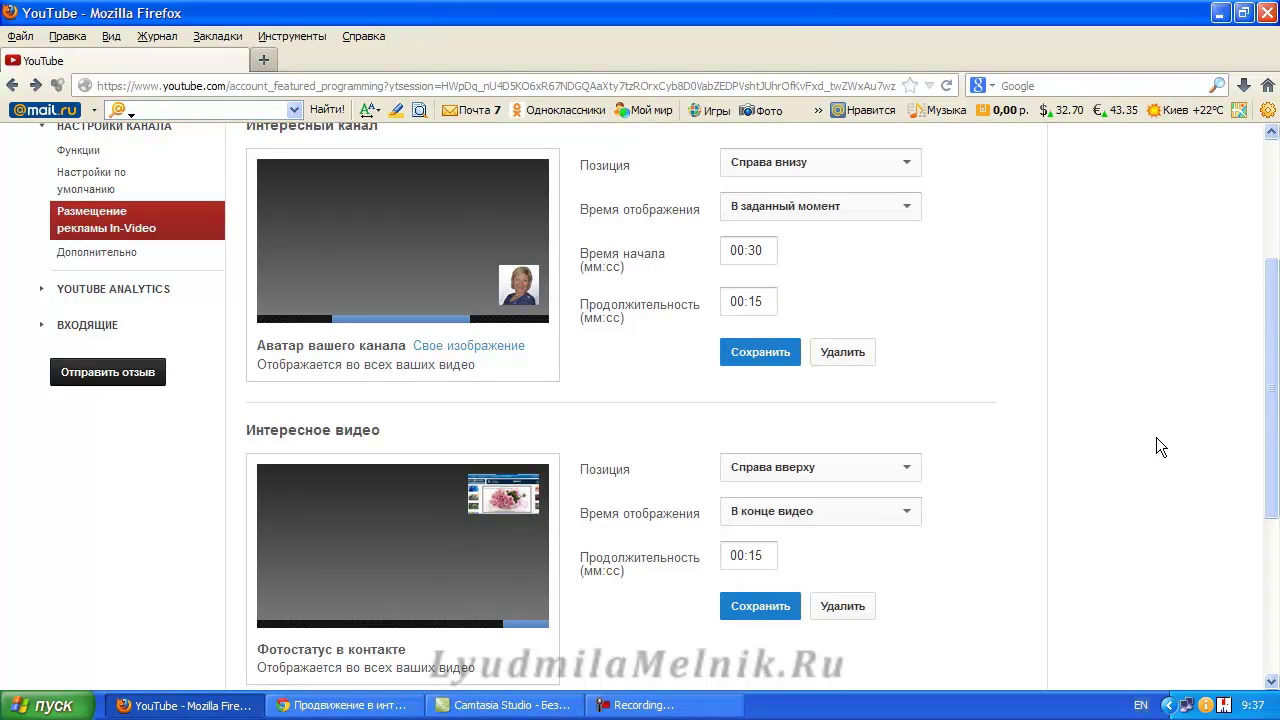
Step: Open the list of uploaded videos in the Video Manager and look through it
scroll(1146, 443, up, 4)
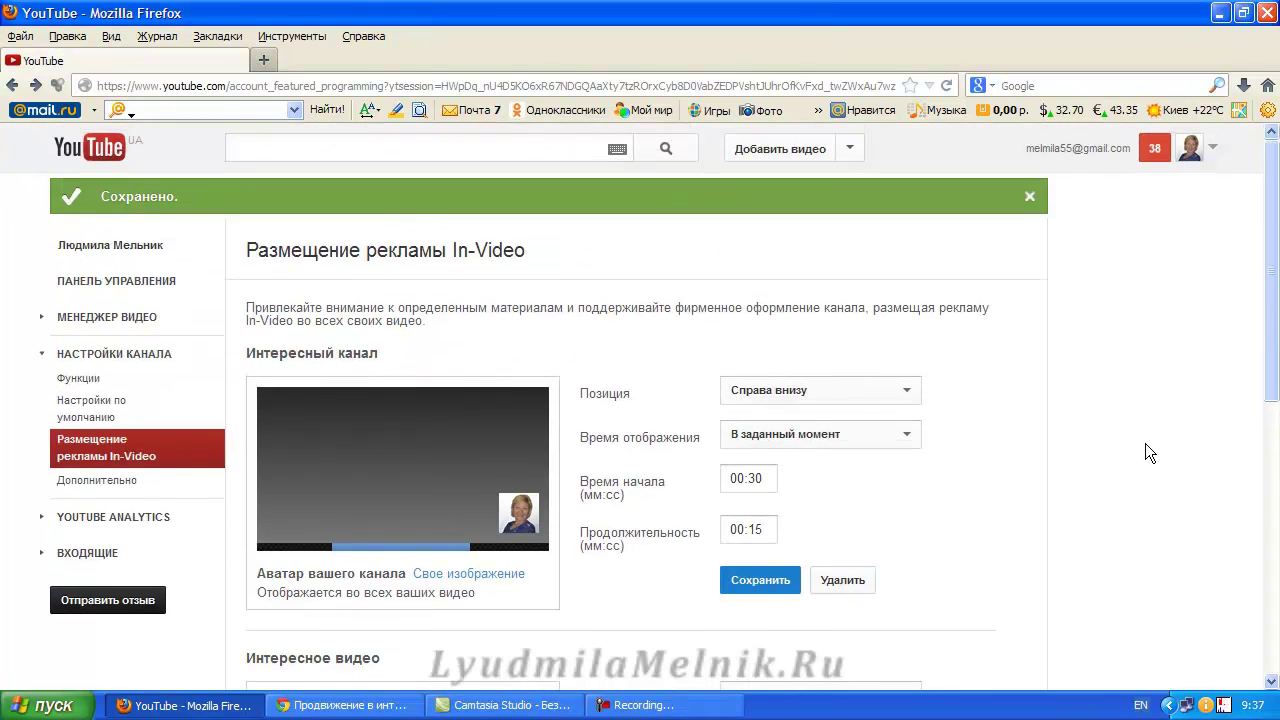
click(134, 322)
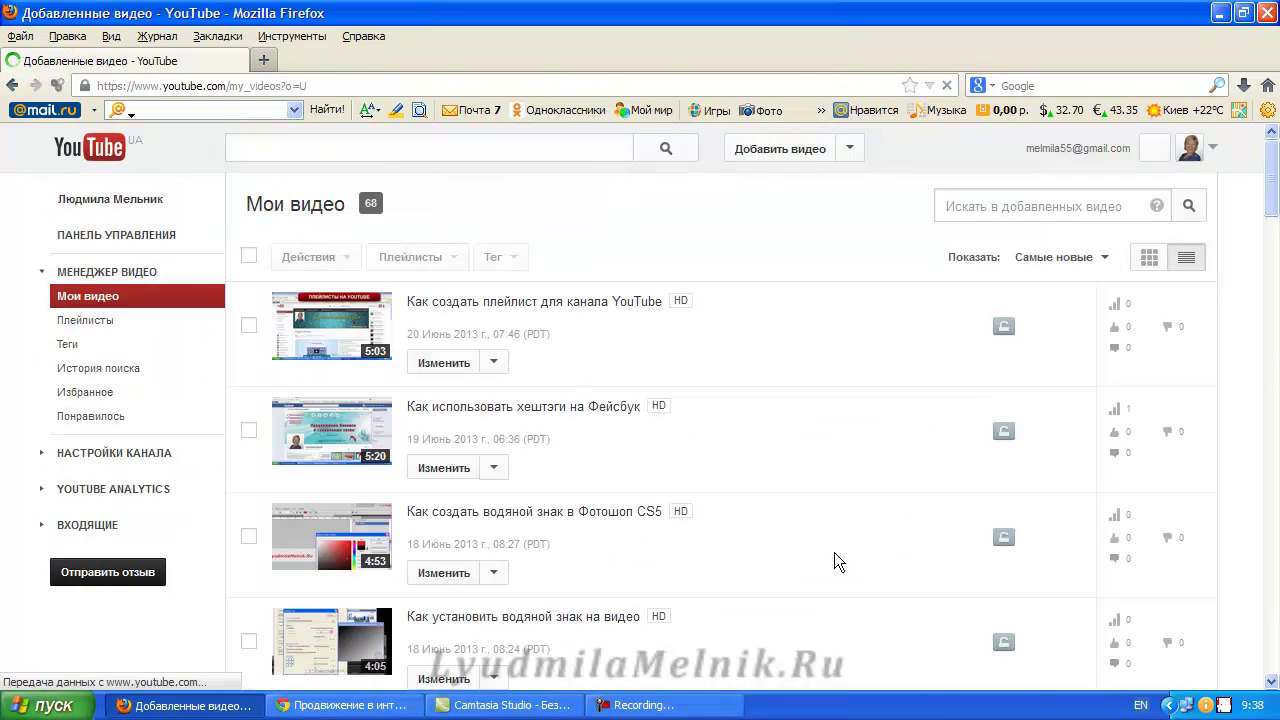
scroll(625, 311, down, 8)
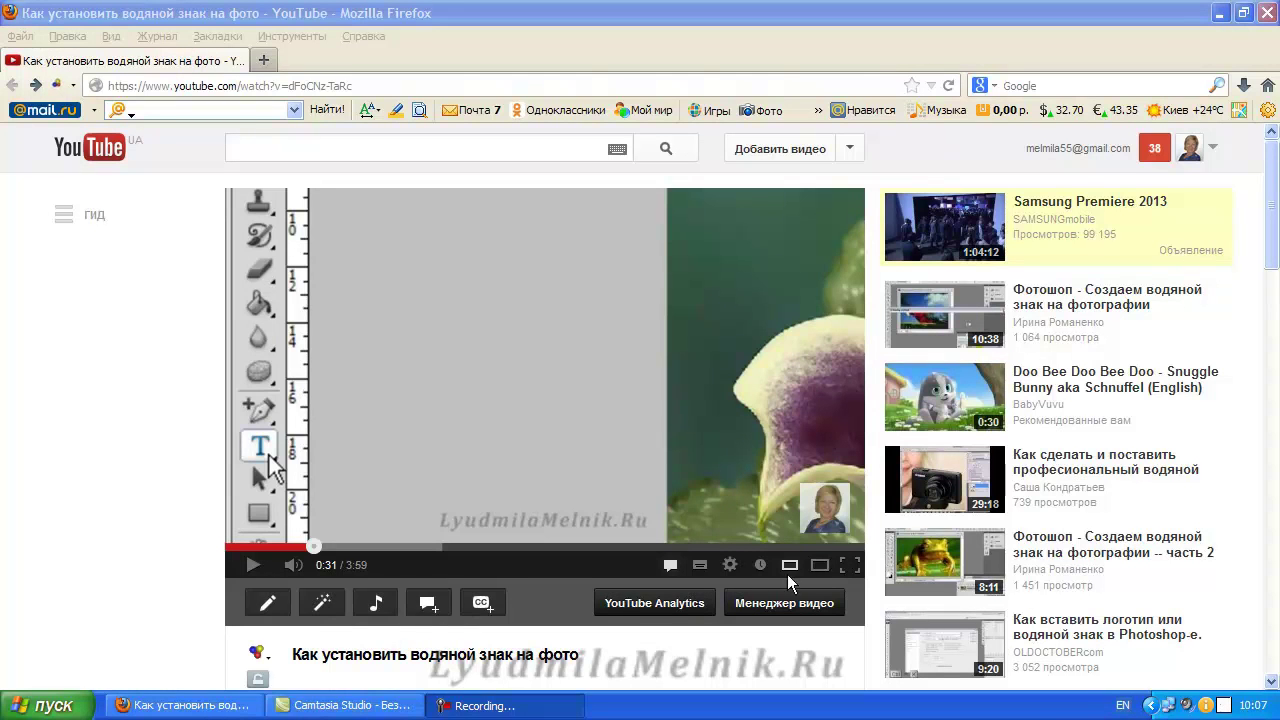
Step: Test the channel avatar overlay in the video "Как установить водяной знак на фото" by following its link to the channel page
mouse_move(828, 512)
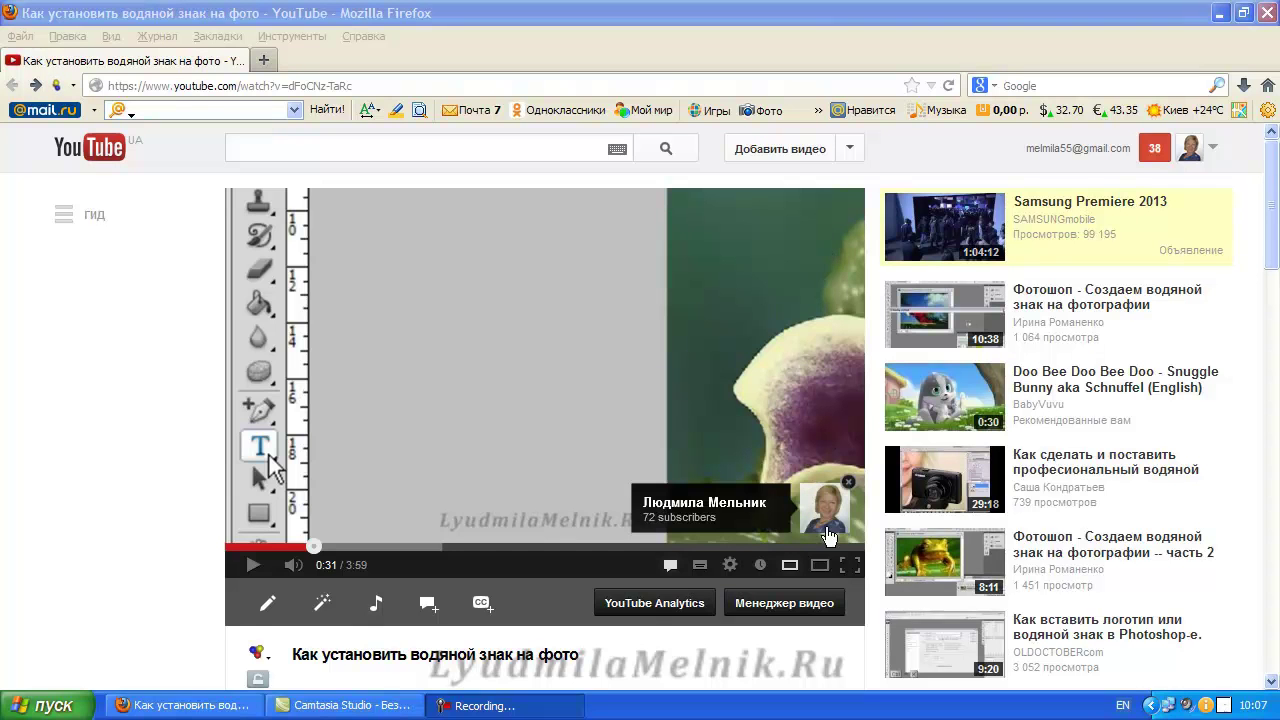
click(828, 527)
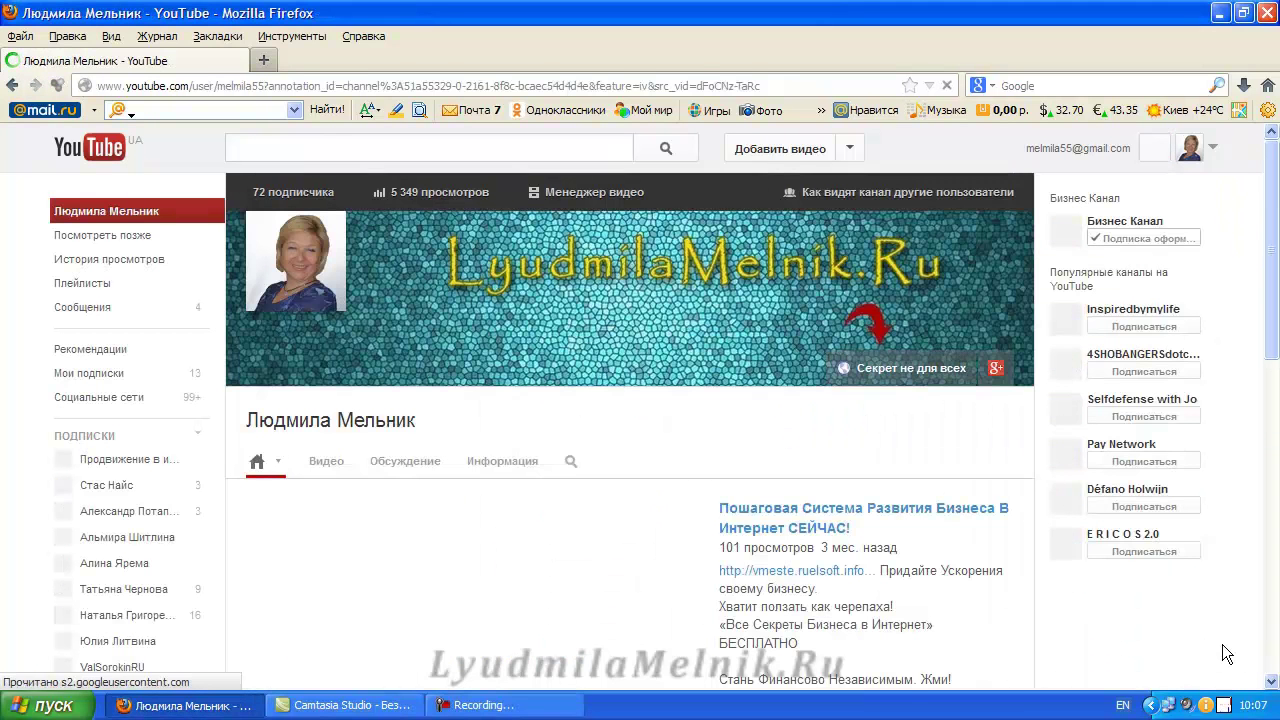
mouse_move(911, 502)
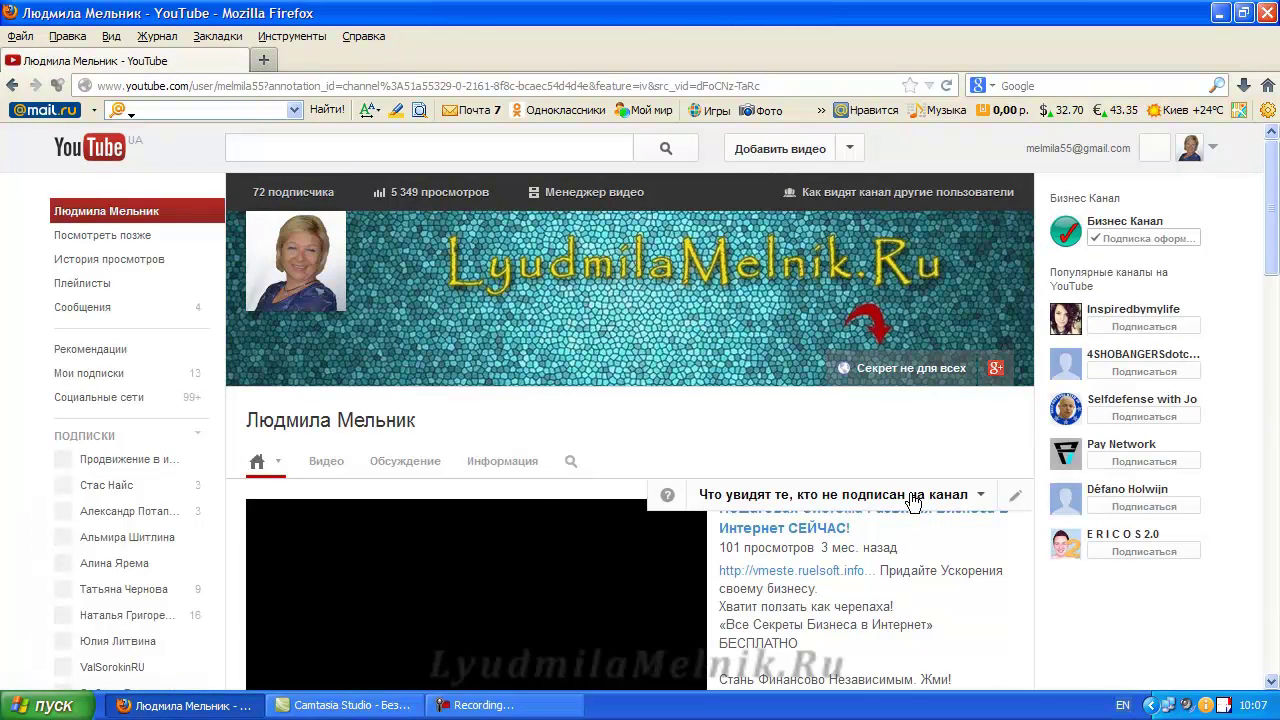